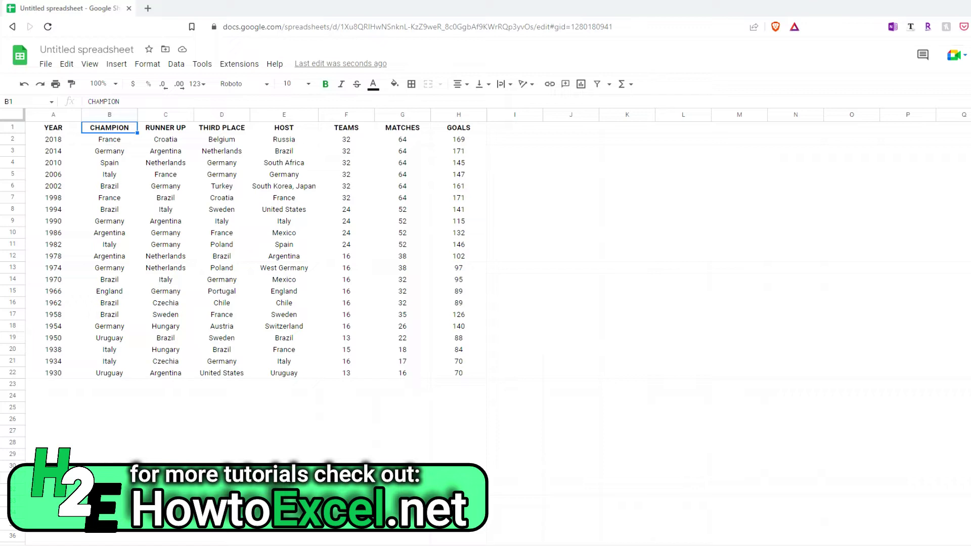
# Remove rows with duplicate champions using only the CHAMPION column, then undo to restore all rows
pyautogui.click(178, 65)
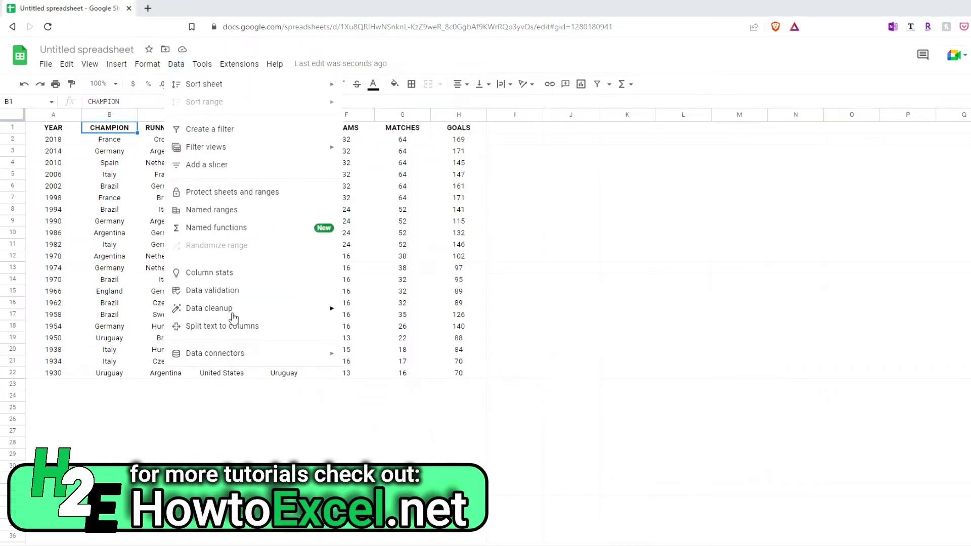
pyautogui.moveTo(232, 311)
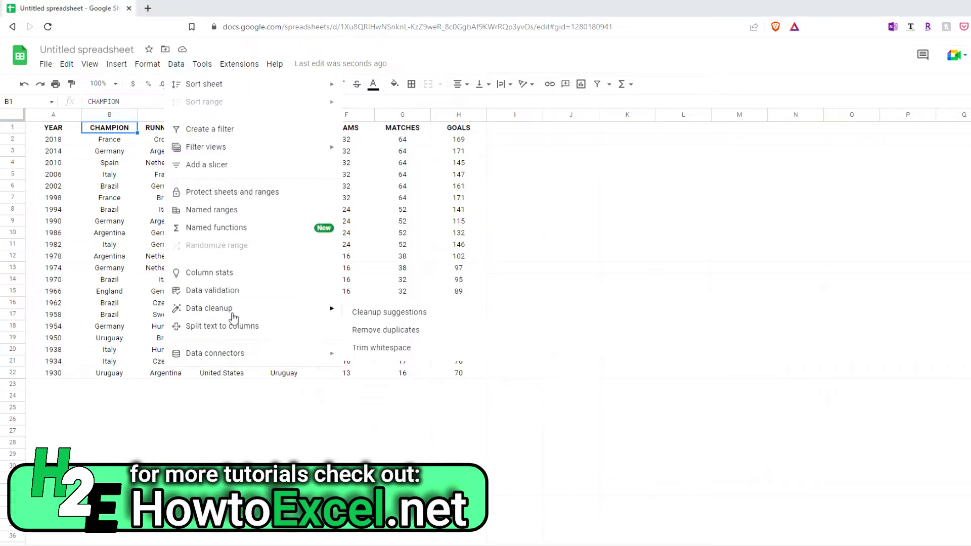
pyautogui.click(420, 331)
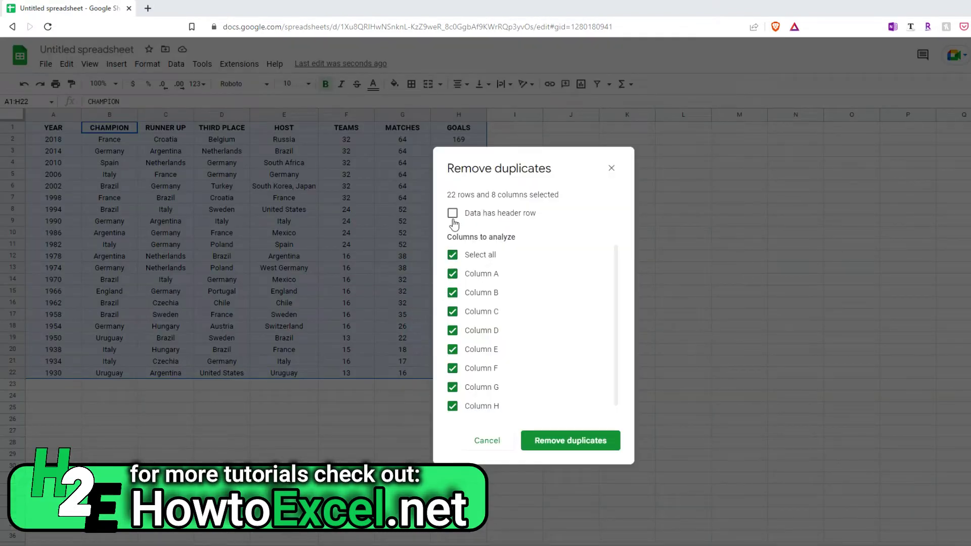
pyautogui.click(452, 215)
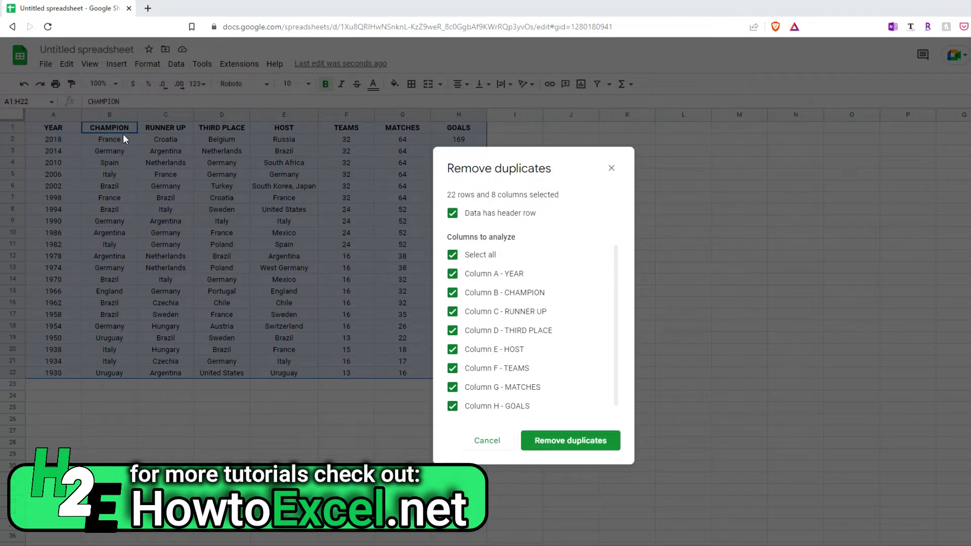
pyautogui.click(453, 255)
pyautogui.click(501, 293)
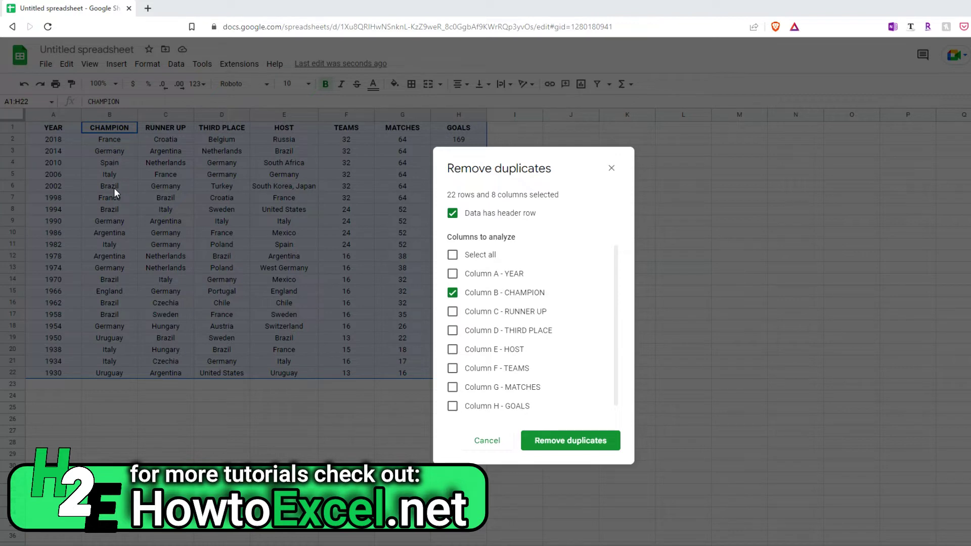
pyautogui.click(576, 440)
pyautogui.click(656, 341)
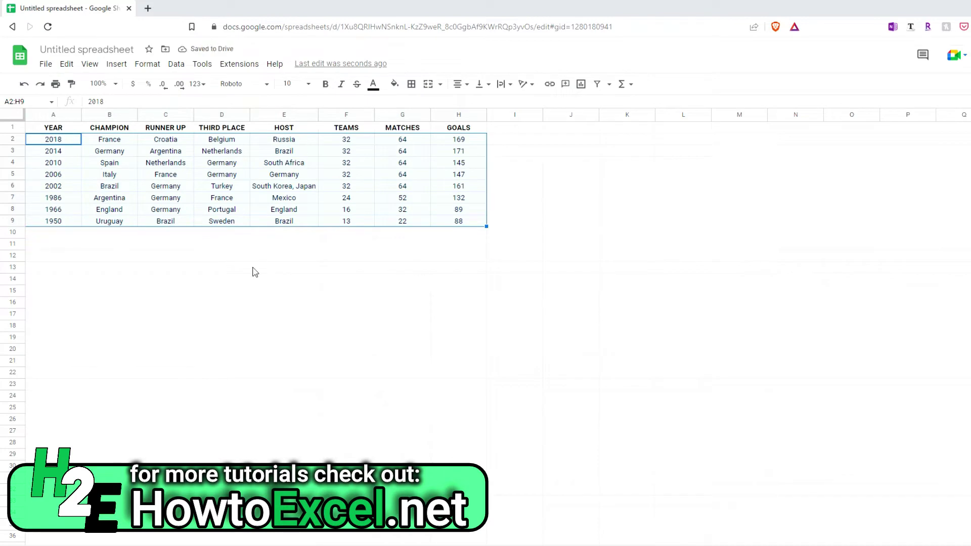
pyautogui.click(269, 275)
pyautogui.hotkey('ctrl', 'z')
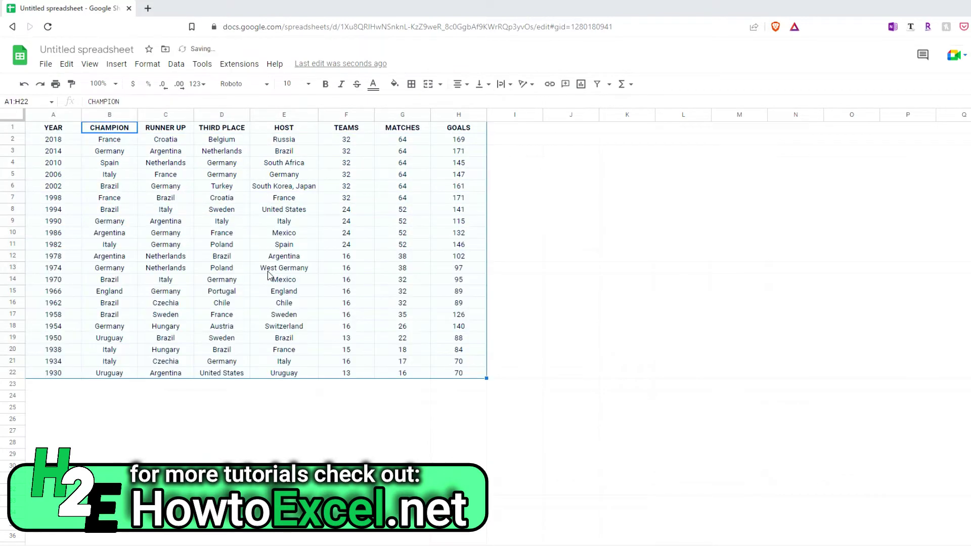
pyautogui.click(268, 271)
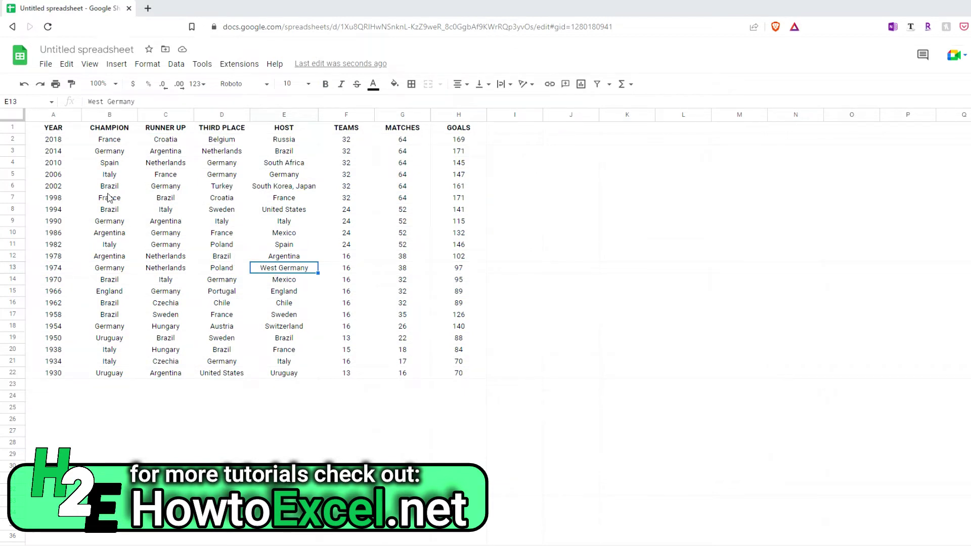
# Add a conditional format rule on B:B with custom formula =countif(B:B,B1)>1 highlighting repeats
pyautogui.click(110, 197)
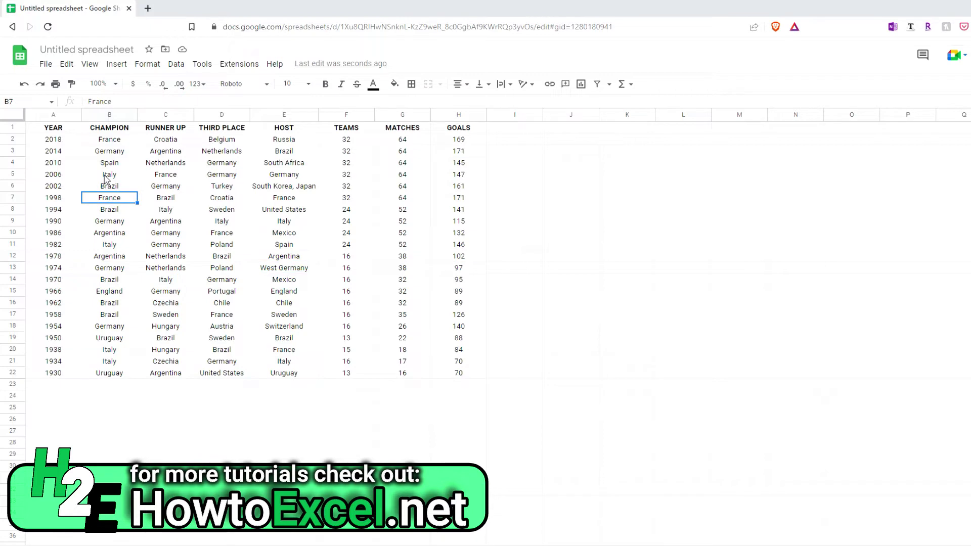
pyautogui.click(147, 64)
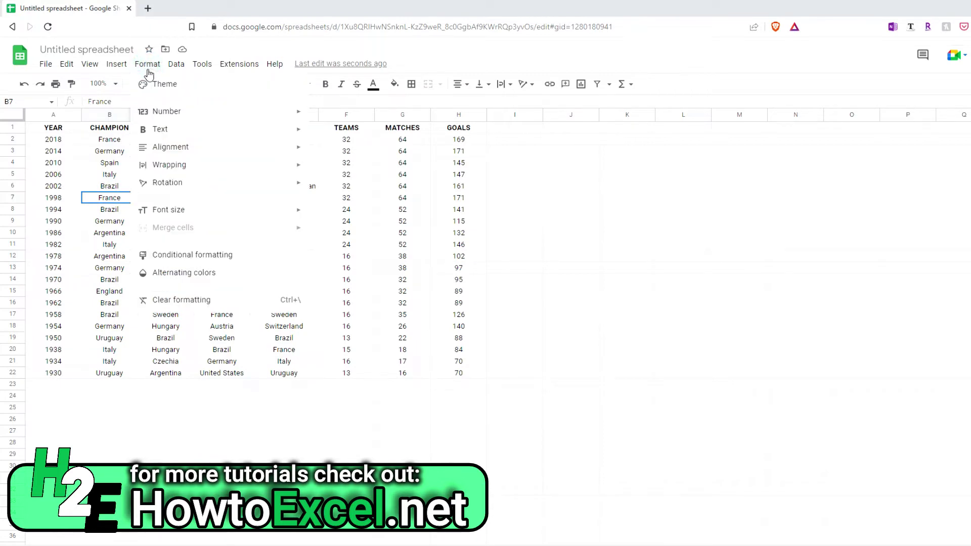
pyautogui.click(198, 256)
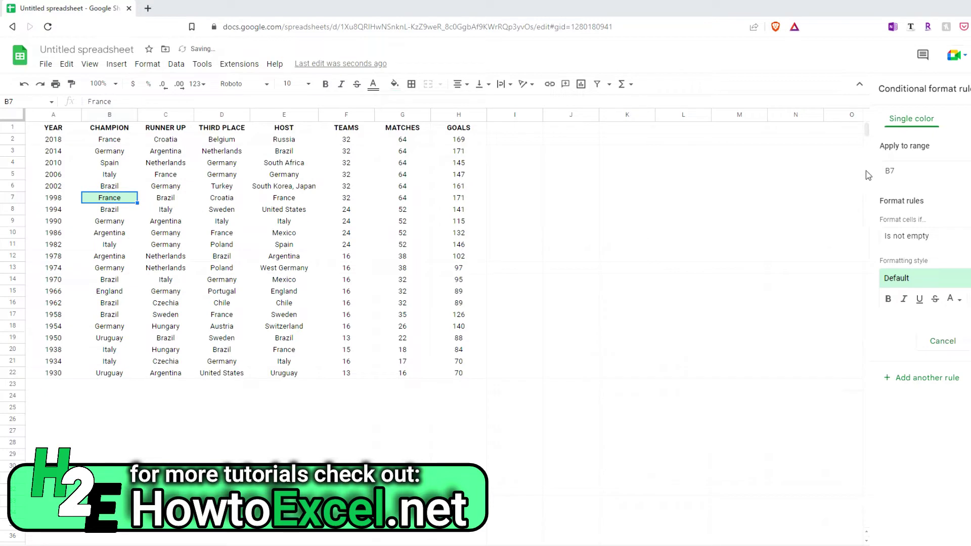
pyautogui.click(945, 175)
pyautogui.write('B:B')
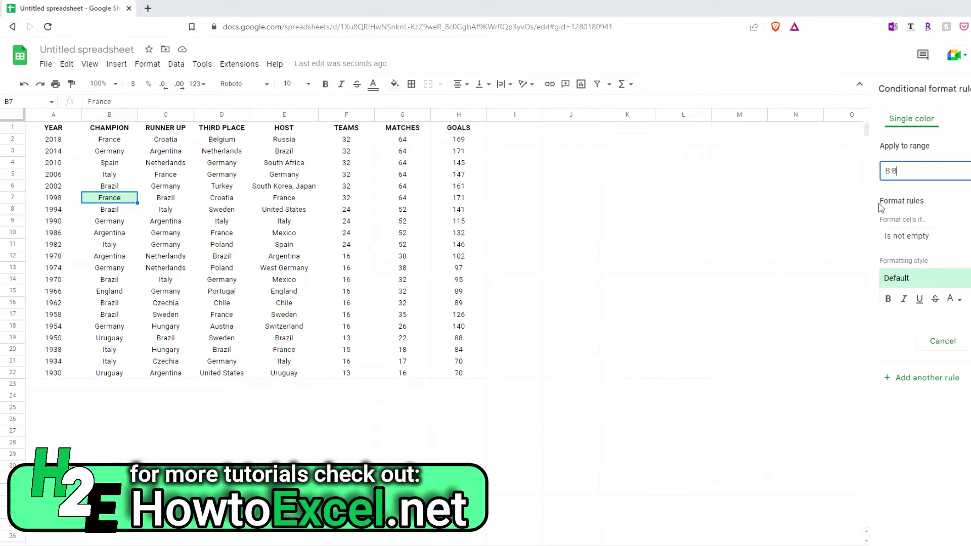
pyautogui.click(956, 238)
pyautogui.scroll(-1, 936, 353)
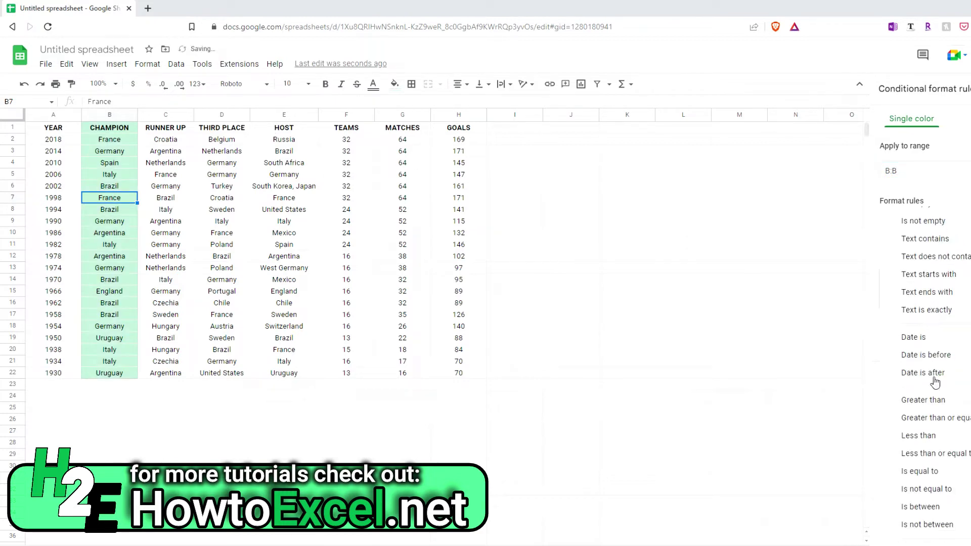
pyautogui.click(952, 543)
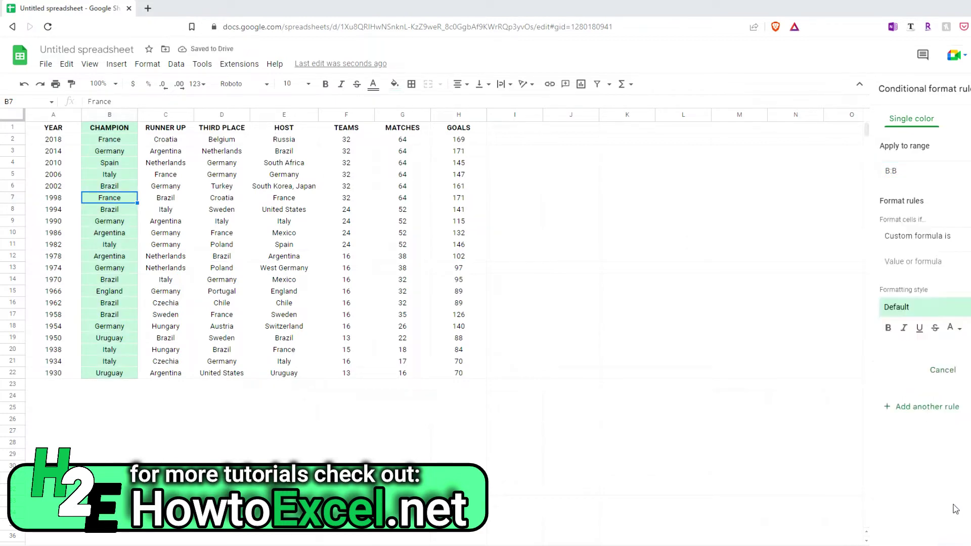
pyautogui.click(924, 260)
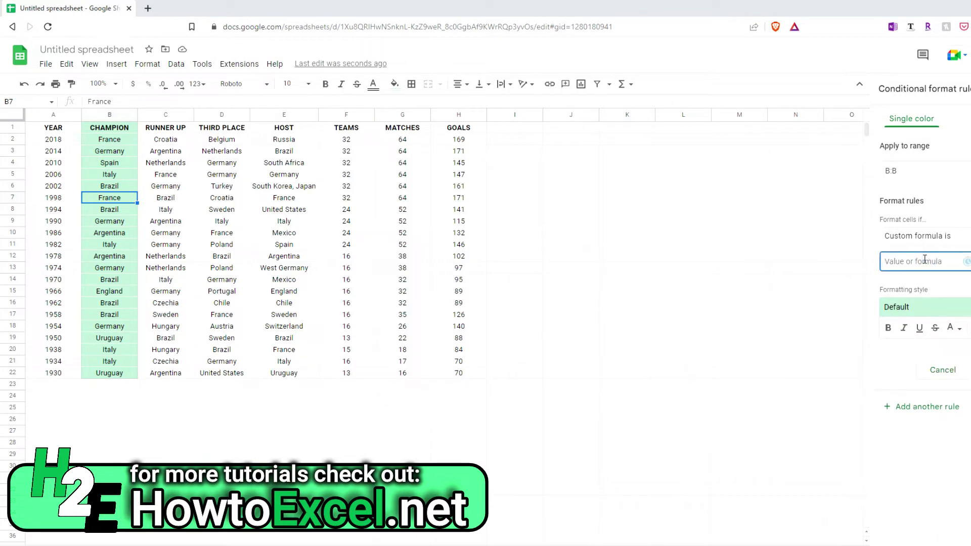
pyautogui.write('=countif(B:B')
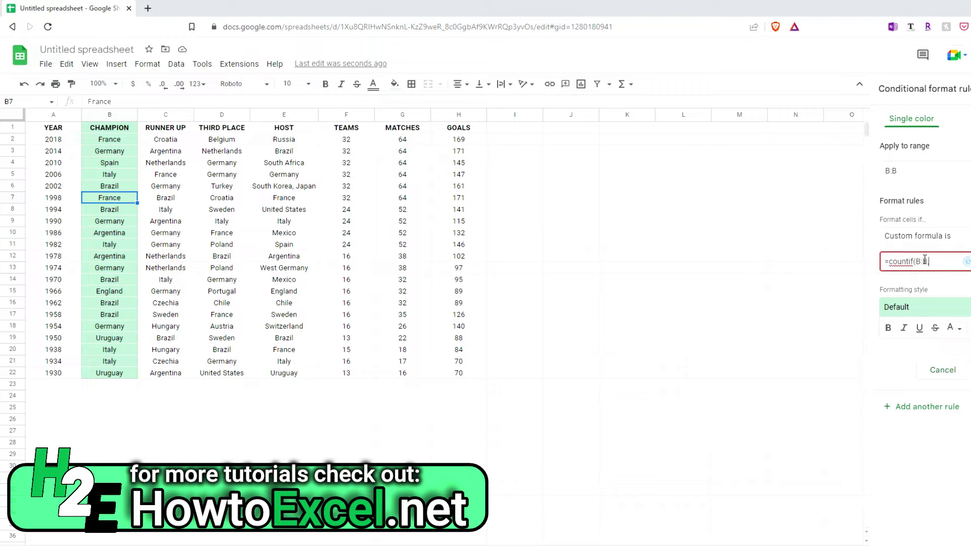
pyautogui.write(',B1)>1')
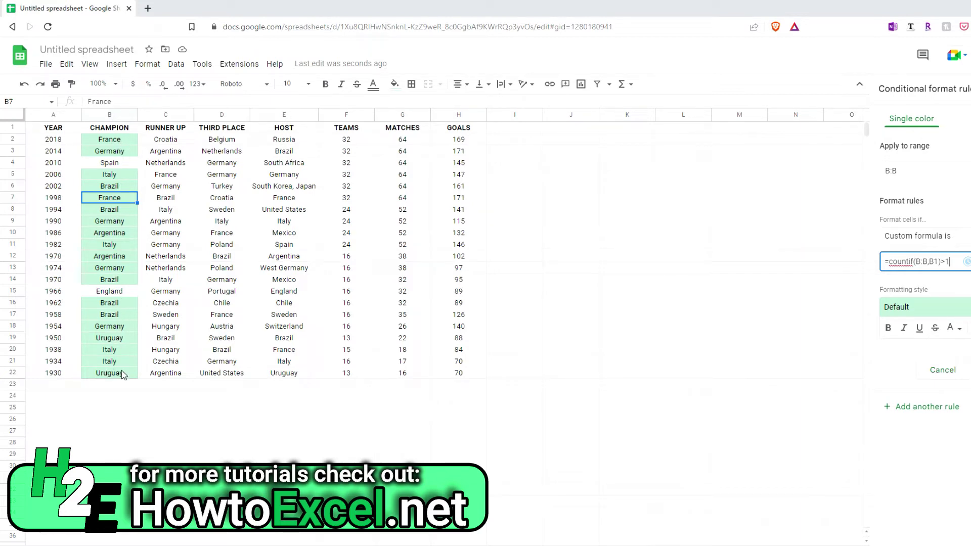
pyautogui.click(962, 370)
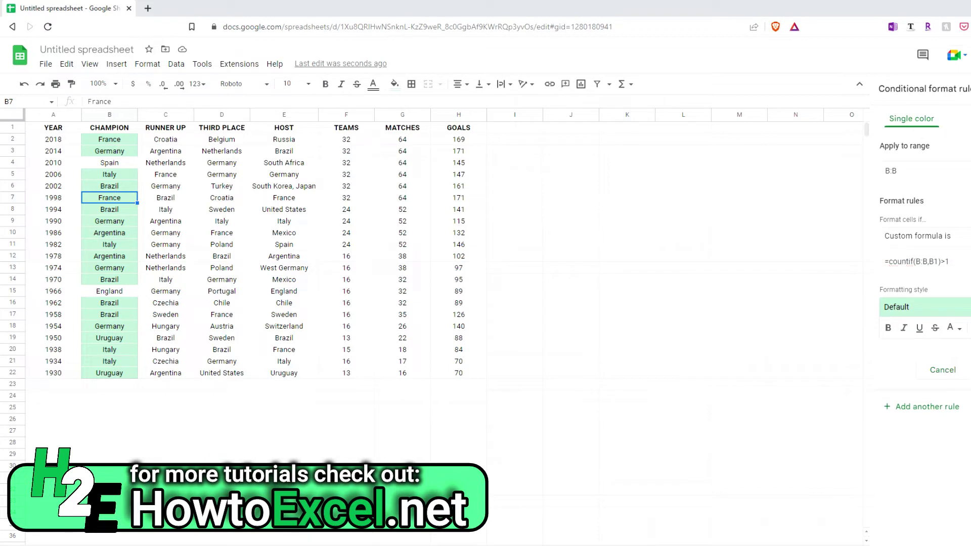
pyautogui.click(648, 353)
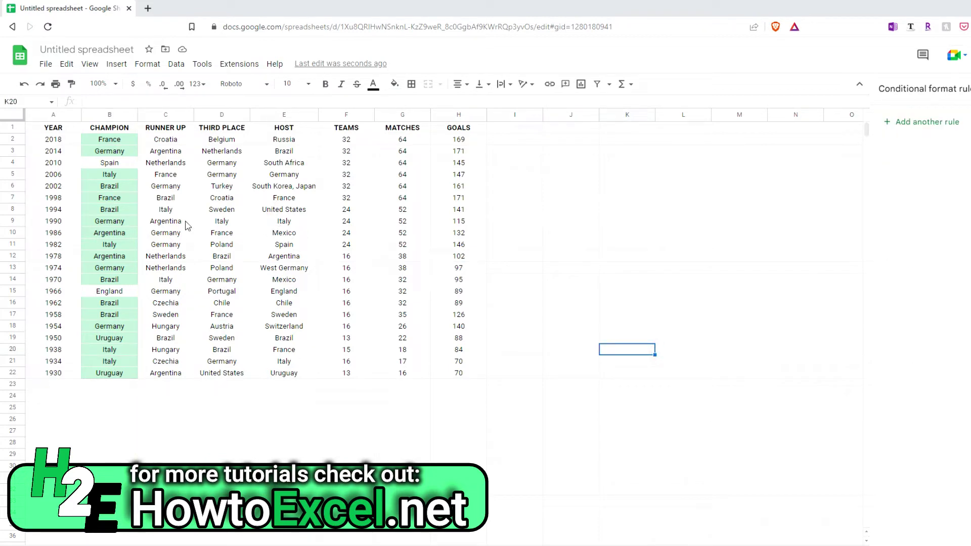
pyautogui.click(114, 212)
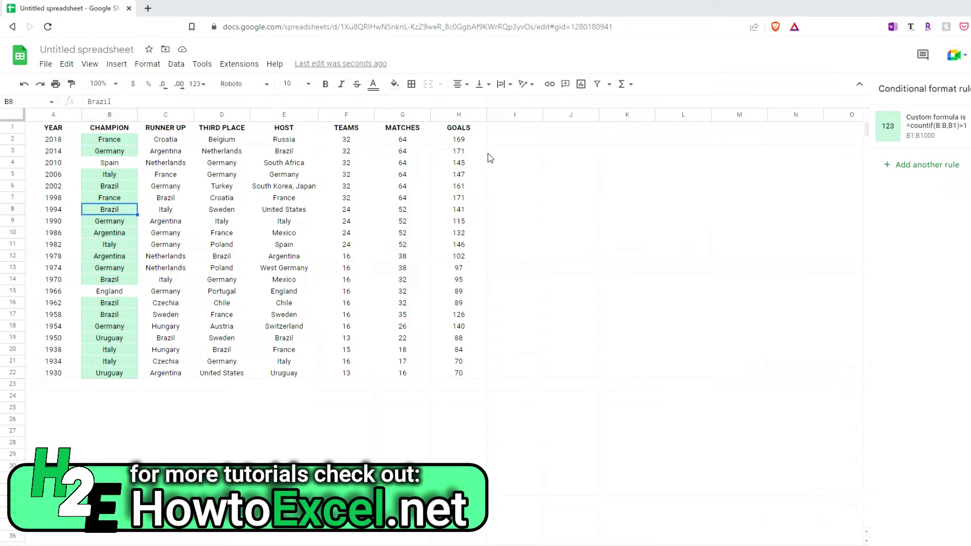
pyautogui.click(965, 127)
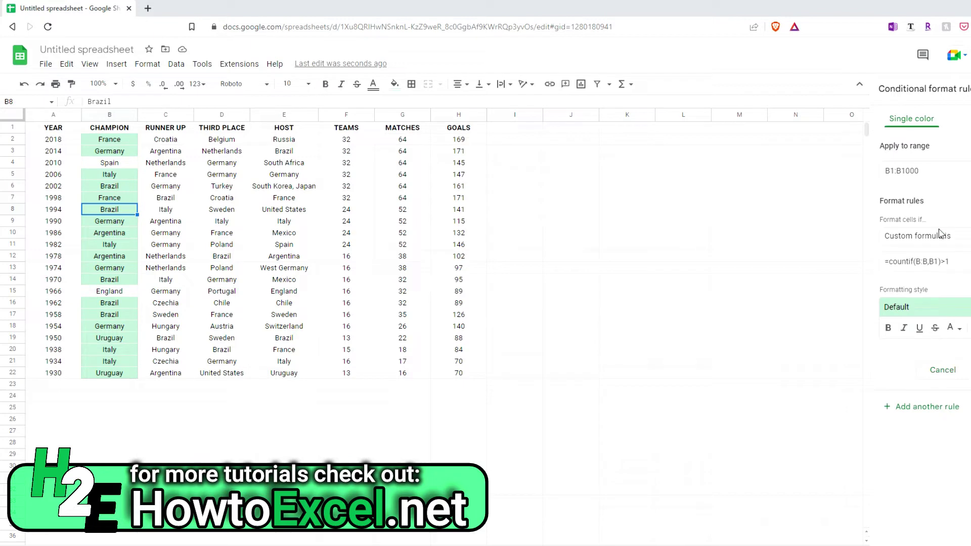
pyautogui.click(946, 261)
pyautogui.write('1')
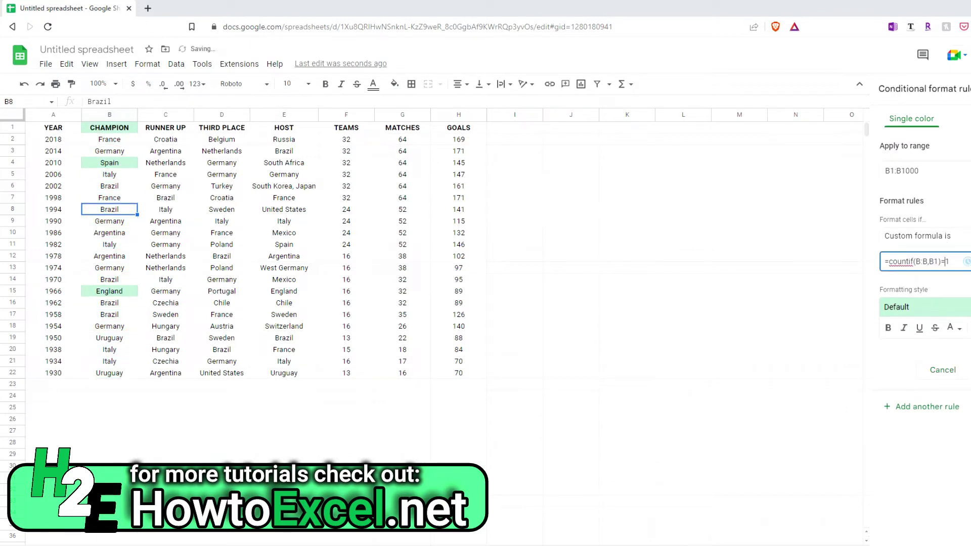
pyautogui.click(284, 221)
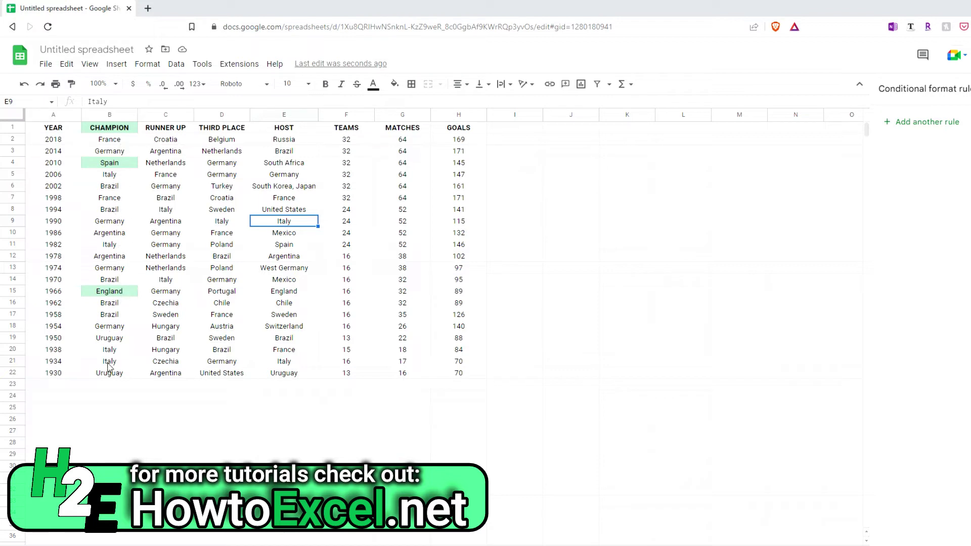
pyautogui.click(110, 200)
pyautogui.click(911, 124)
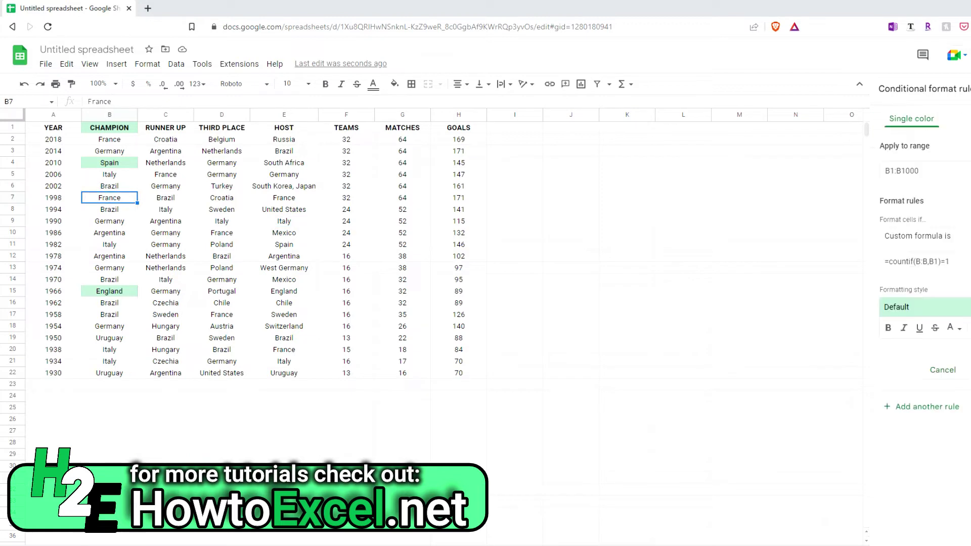
pyautogui.click(947, 262)
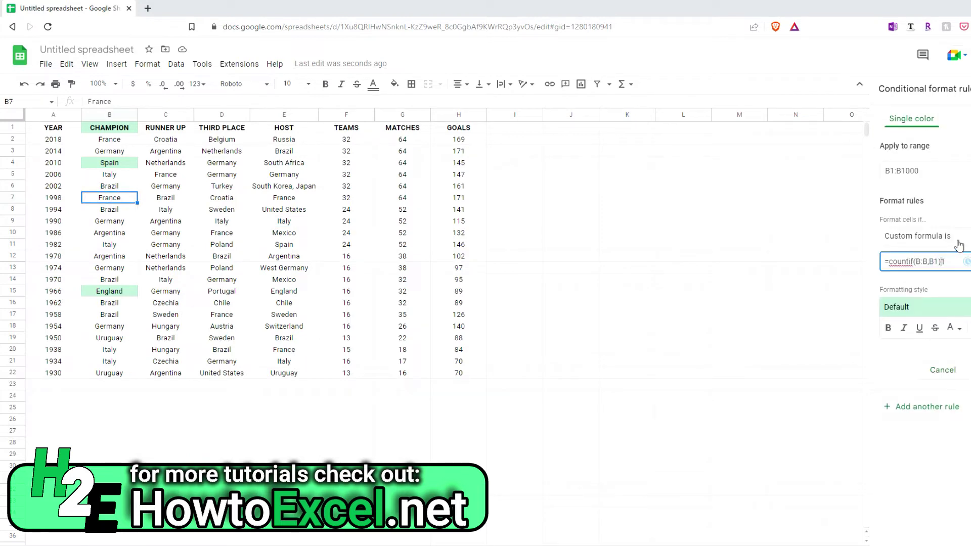
pyautogui.write('>')
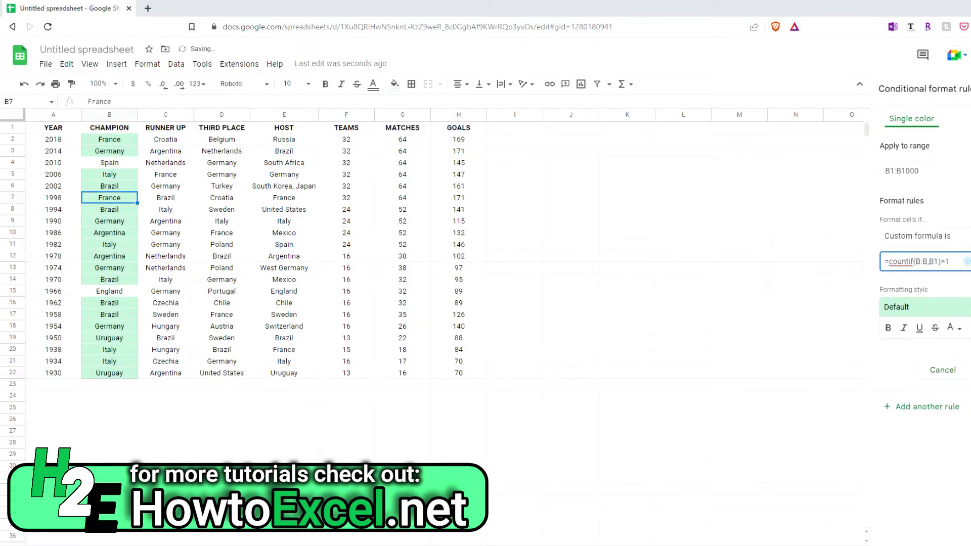
pyautogui.click(966, 370)
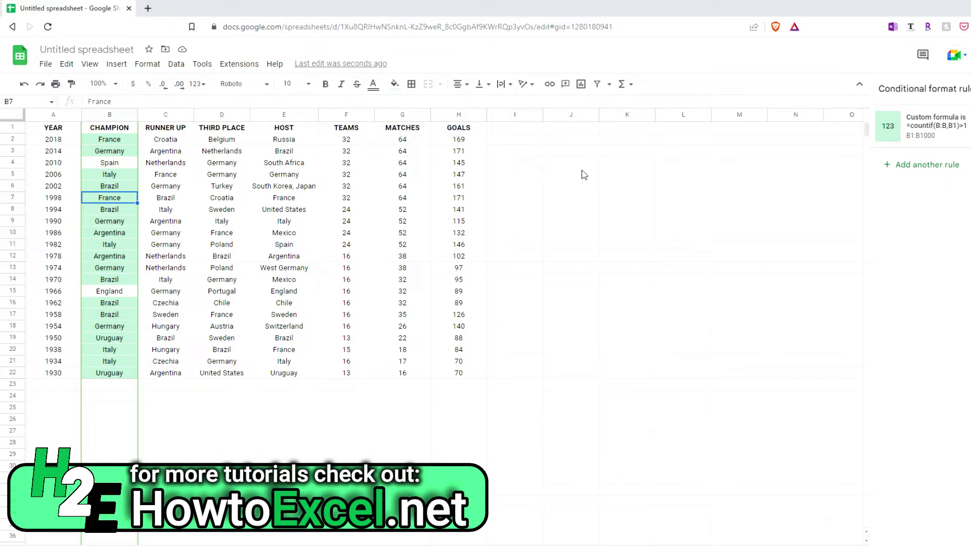
pyautogui.click(574, 142)
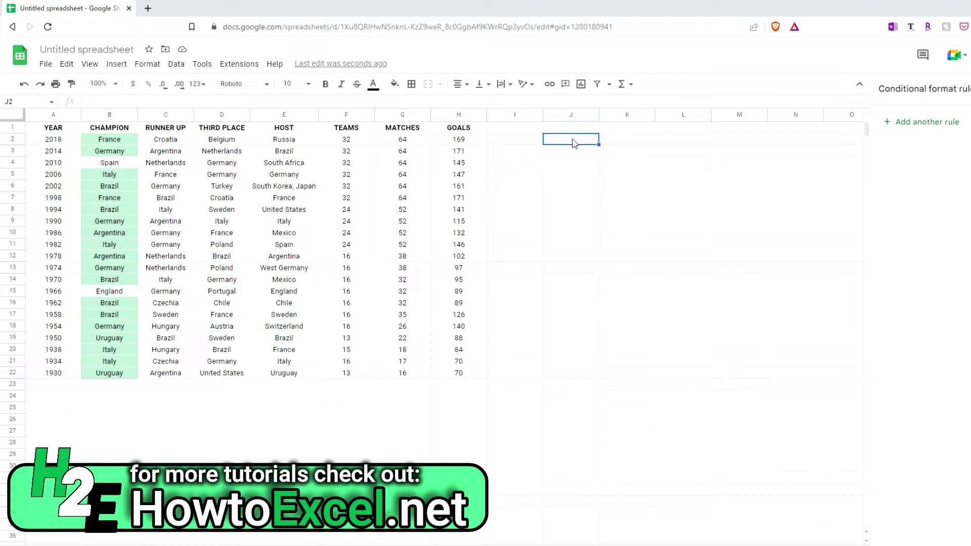
# Enter =UNIQUE(B2:B22) in J2, redoing it after an incomplete first entry
pyautogui.write('=unique')
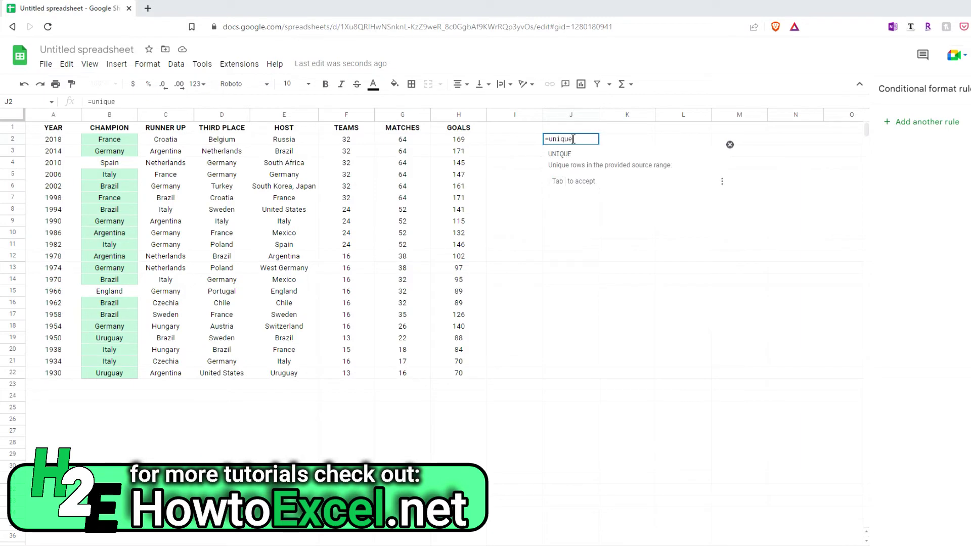
pyautogui.press('Tab')
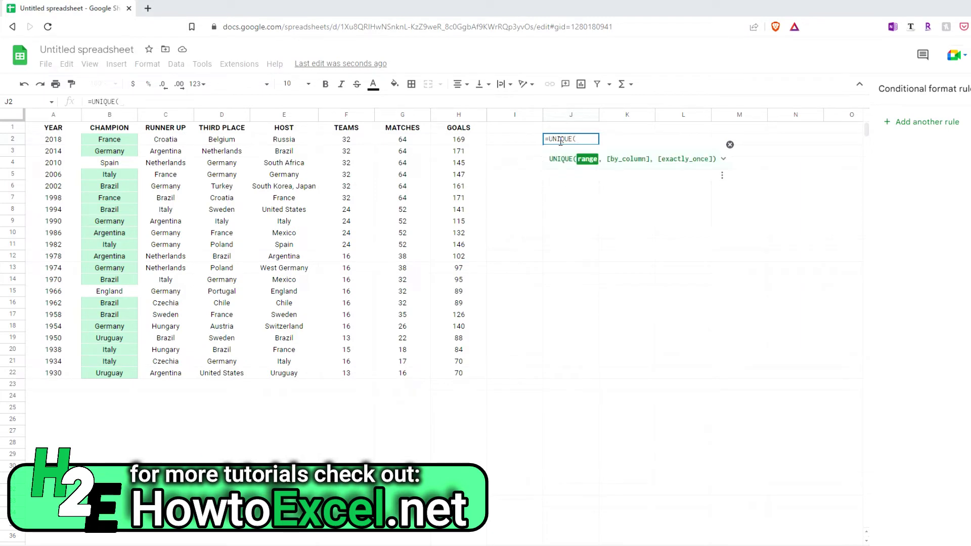
pyautogui.moveTo(117, 141); pyautogui.dragTo(111, 378)
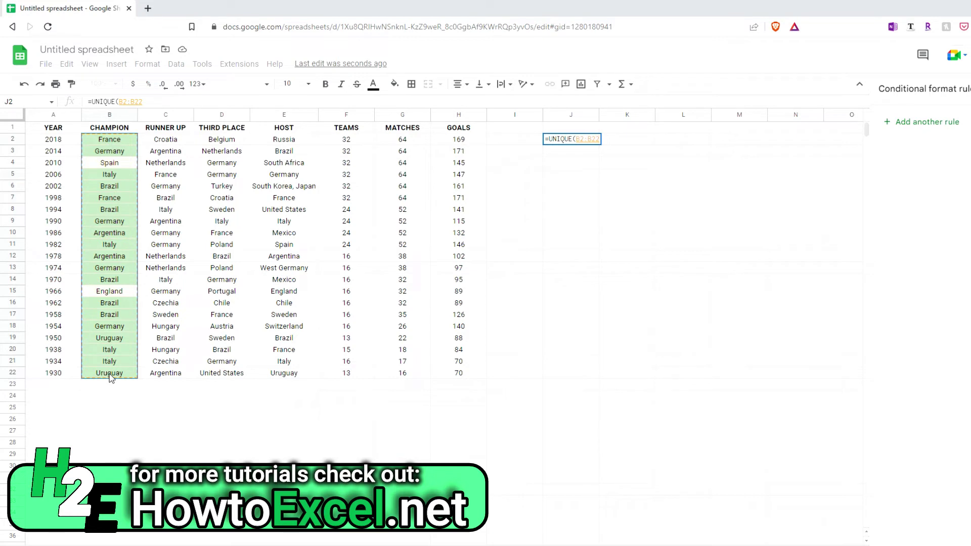
pyautogui.press('Return')
pyautogui.press('Up')
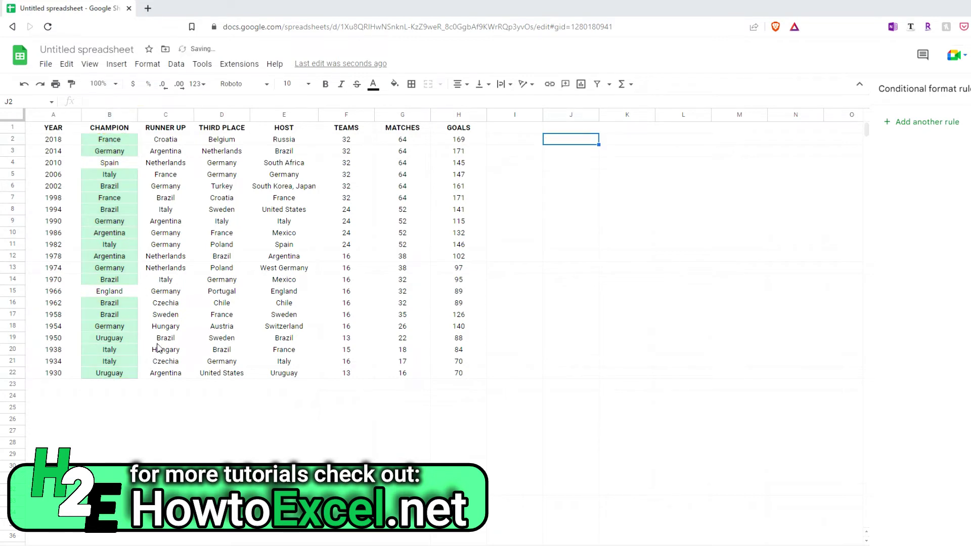
pyautogui.write('=uniq')
pyautogui.press('Tab')
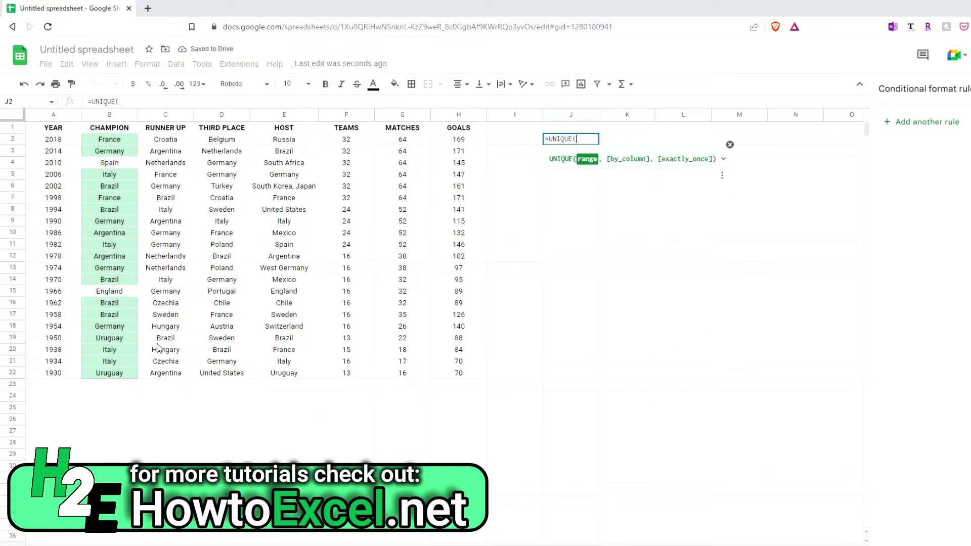
pyautogui.moveTo(108, 140); pyautogui.dragTo(118, 373)
pyautogui.press('Return')
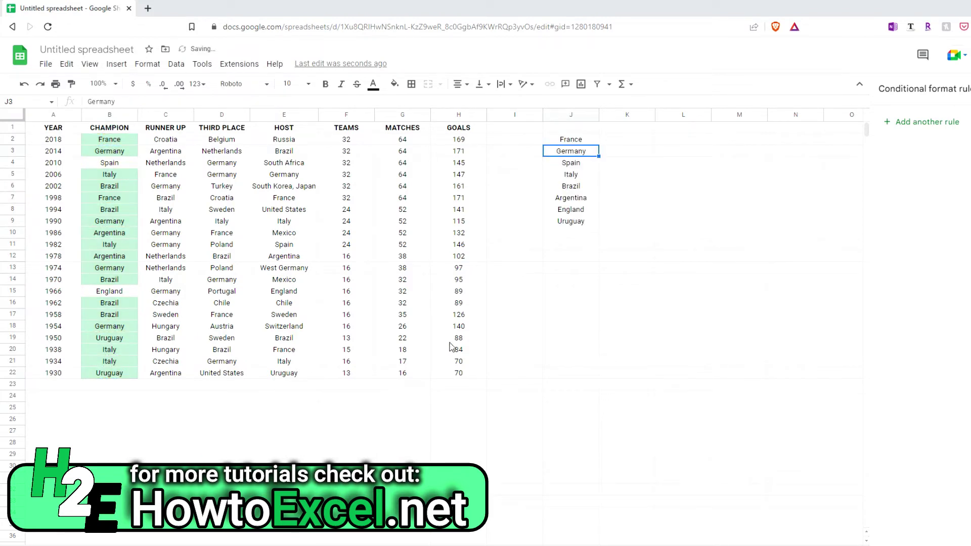
# Check J2's formula and the spilled list of eight champions in J2:J9
pyautogui.click(584, 144)
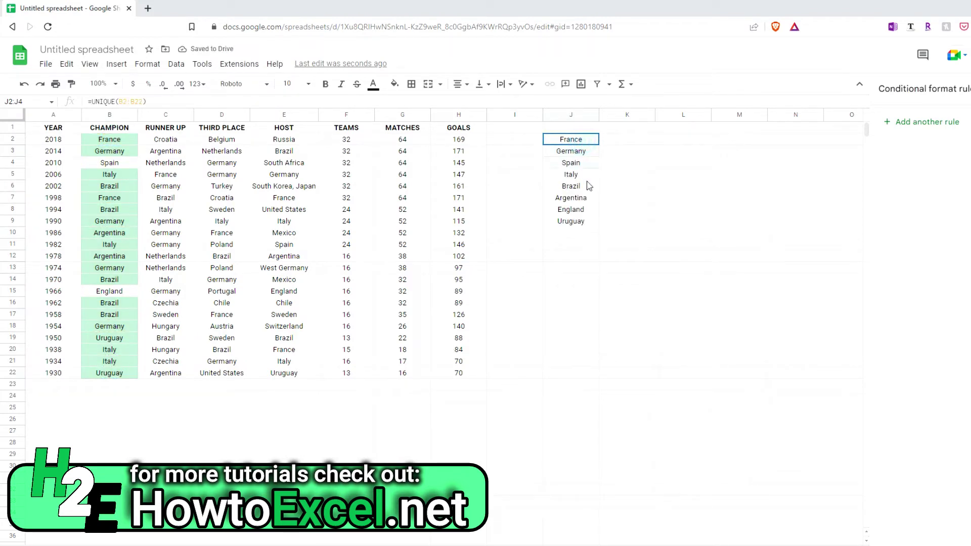
pyautogui.keyDown('shift'); pyautogui.click(583, 223); pyautogui.keyUp('shift')
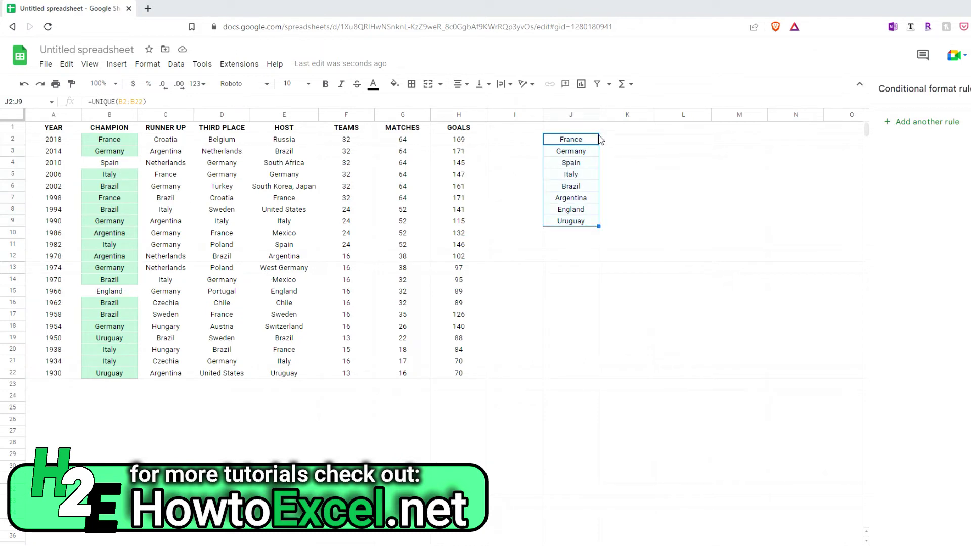
pyautogui.click(582, 137)
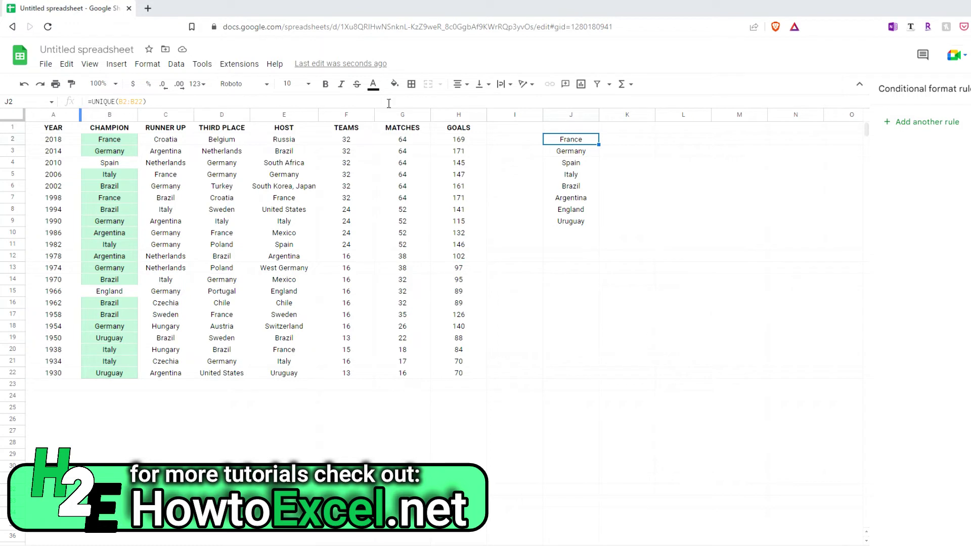
pyautogui.click(618, 140)
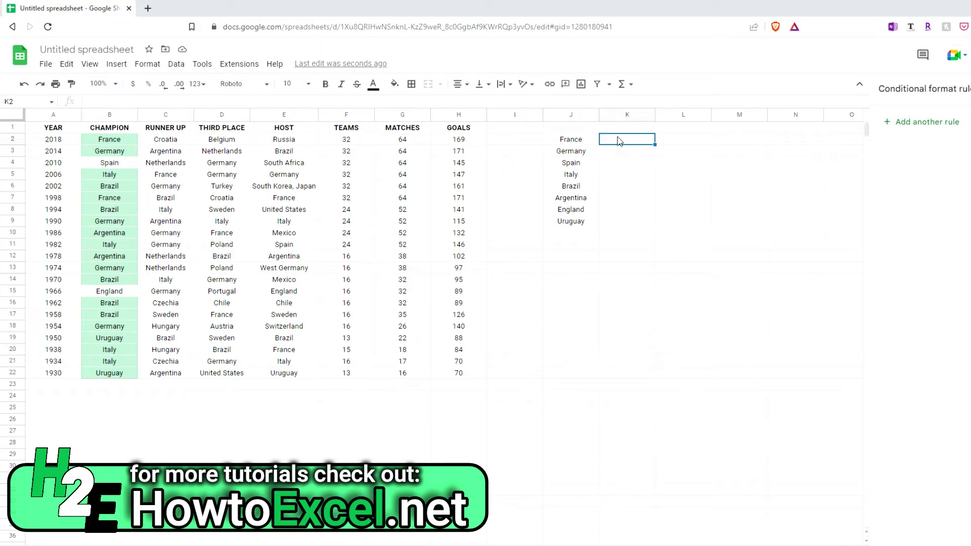
# Enter =COUNTUNIQUE(B2:B22) in K2, returning 8, then review the unique list J2:J9
pyautogui.write('=countu')
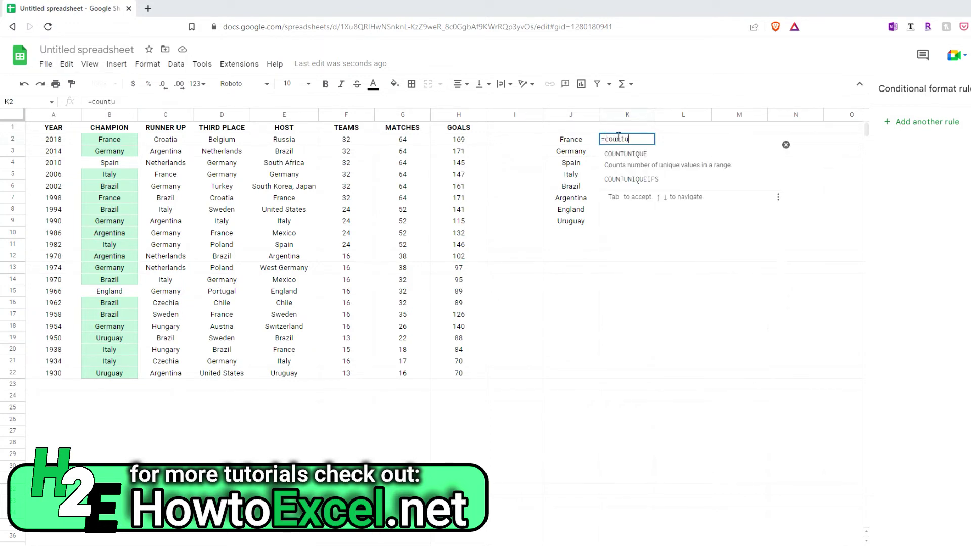
pyautogui.press('Tab')
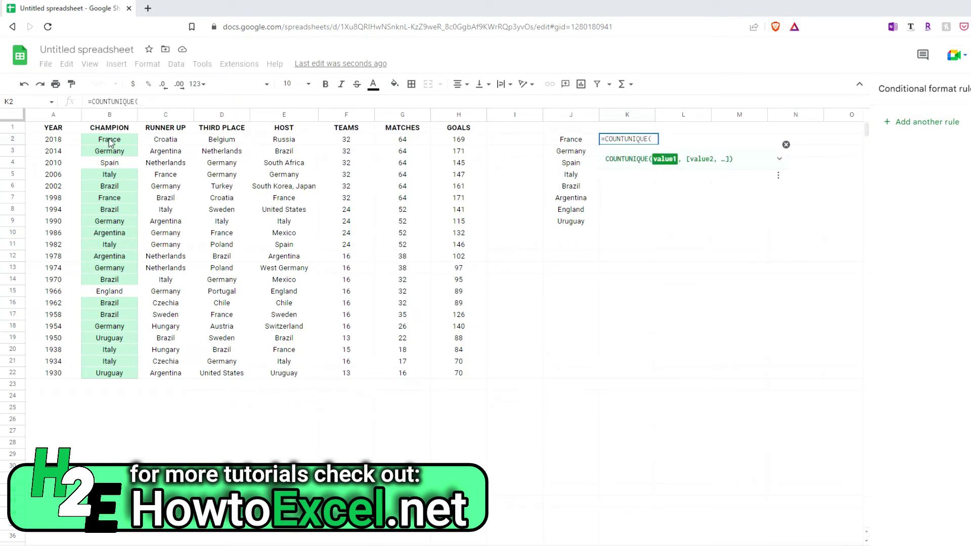
pyautogui.moveTo(109, 140); pyautogui.dragTo(112, 371)
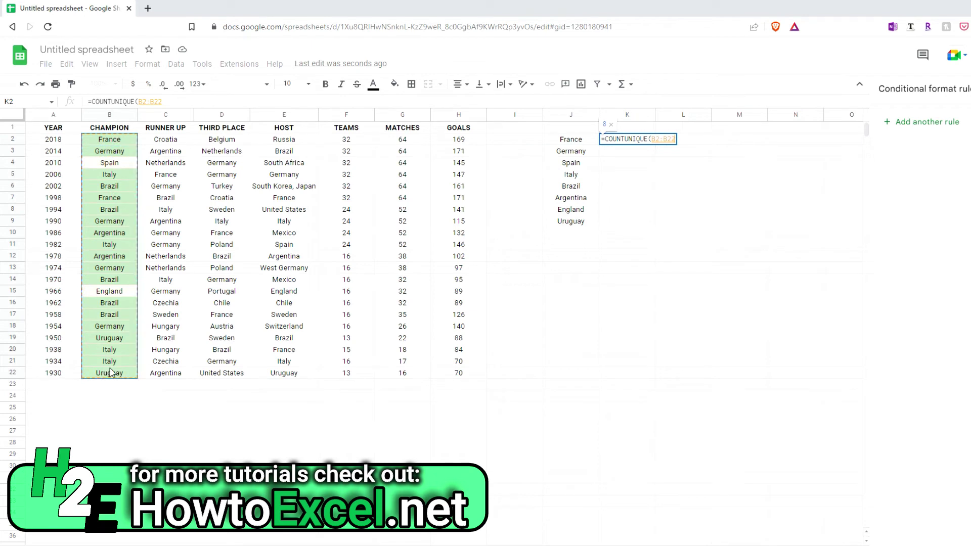
pyautogui.write(')')
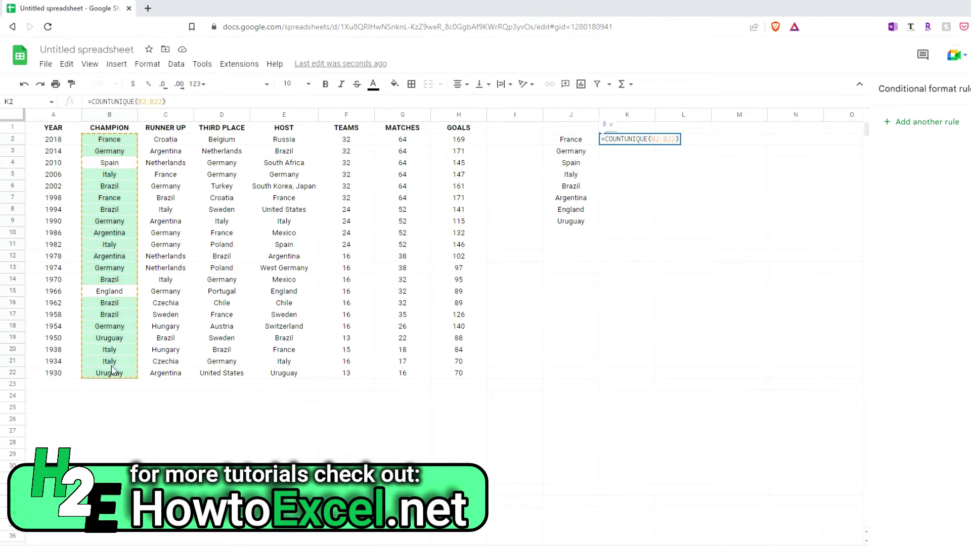
pyautogui.press('Return')
pyautogui.click(684, 141)
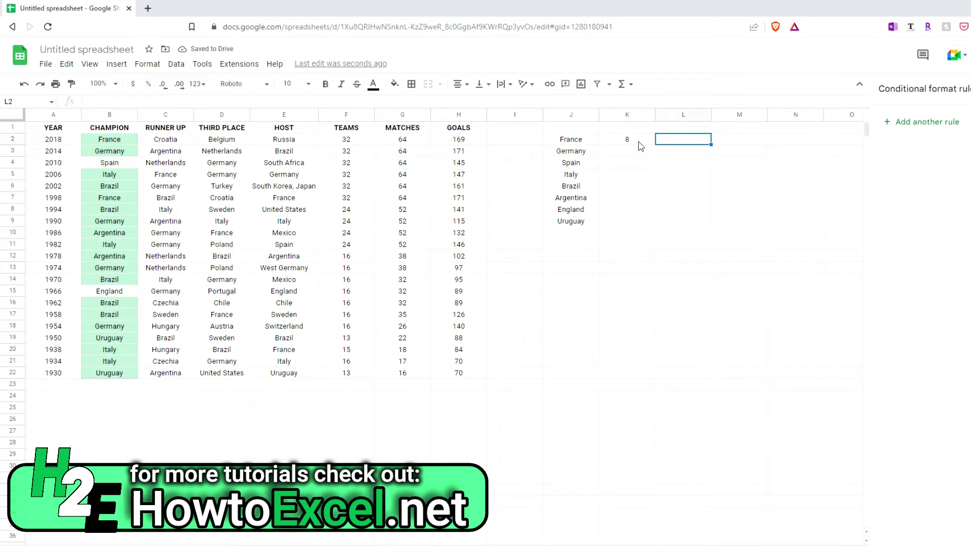
pyautogui.click(588, 142)
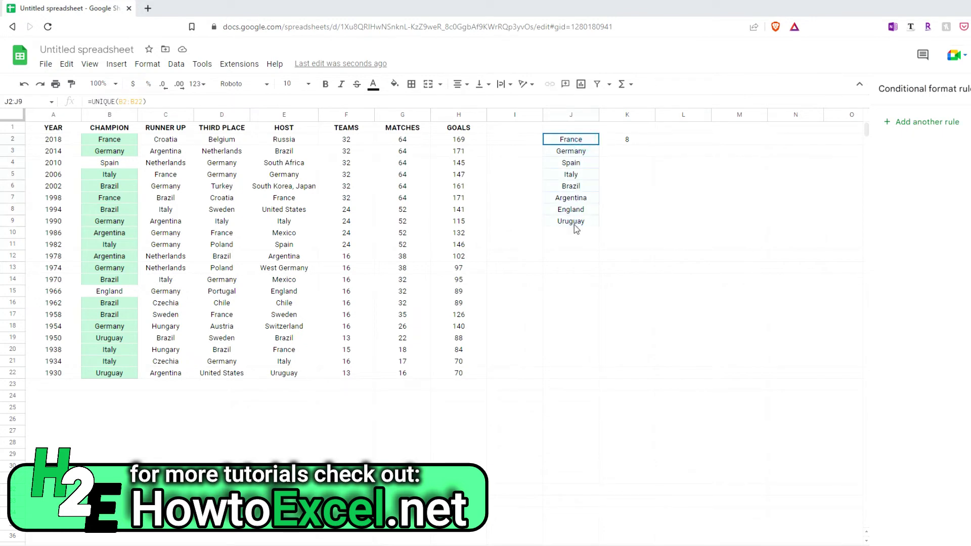
pyautogui.moveTo(575, 224); pyautogui.dragTo(574, 225)
# Enter =COUNTUNIQUEIFS(B2:B22,A2:A22,">1980") in L2, returning 6 post-1980 champions
pyautogui.click(677, 139)
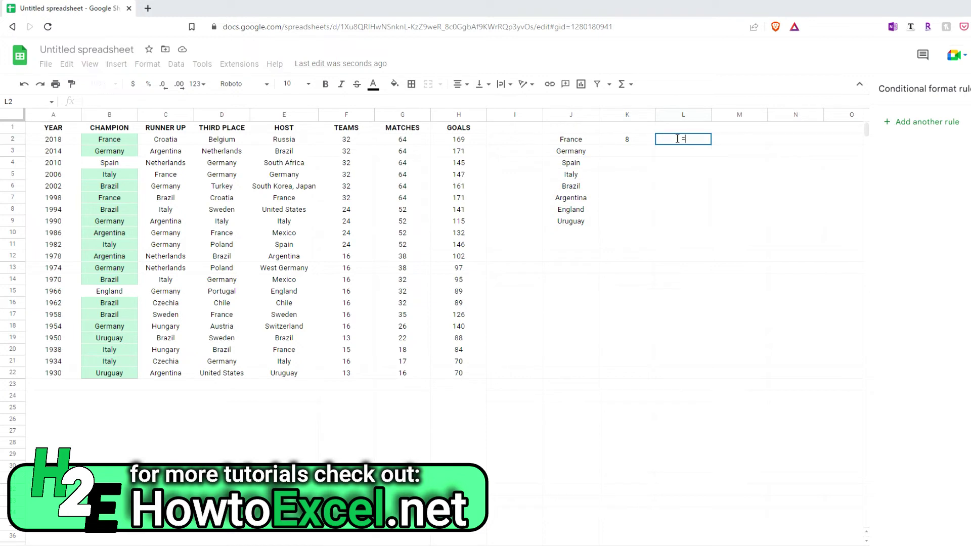
pyautogui.write('=countu')
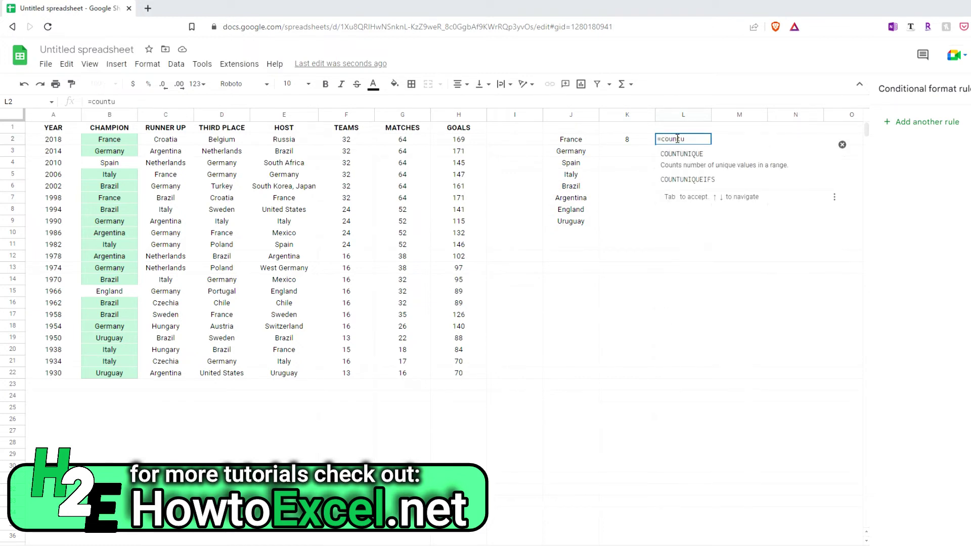
pyautogui.click(705, 182)
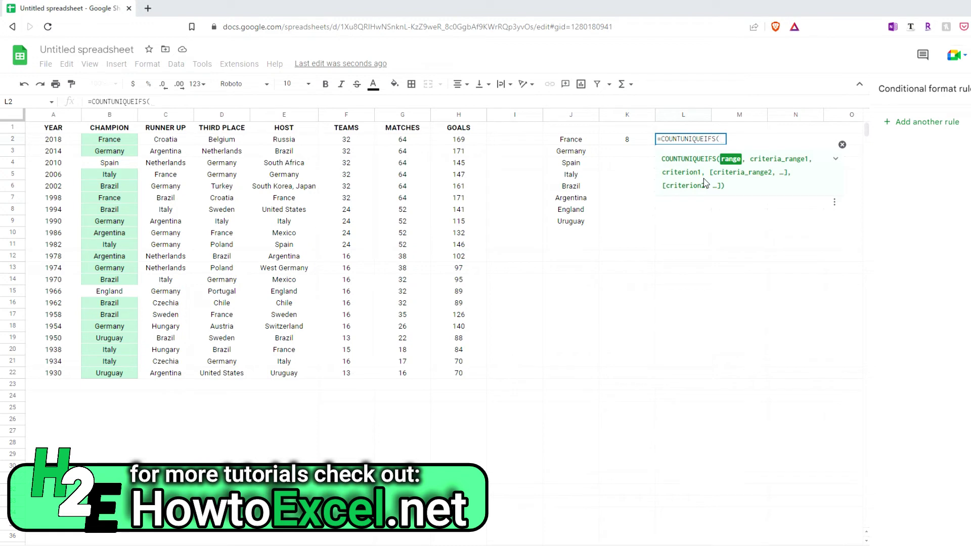
pyautogui.moveTo(124, 141); pyautogui.dragTo(118, 375)
pyautogui.write(',')
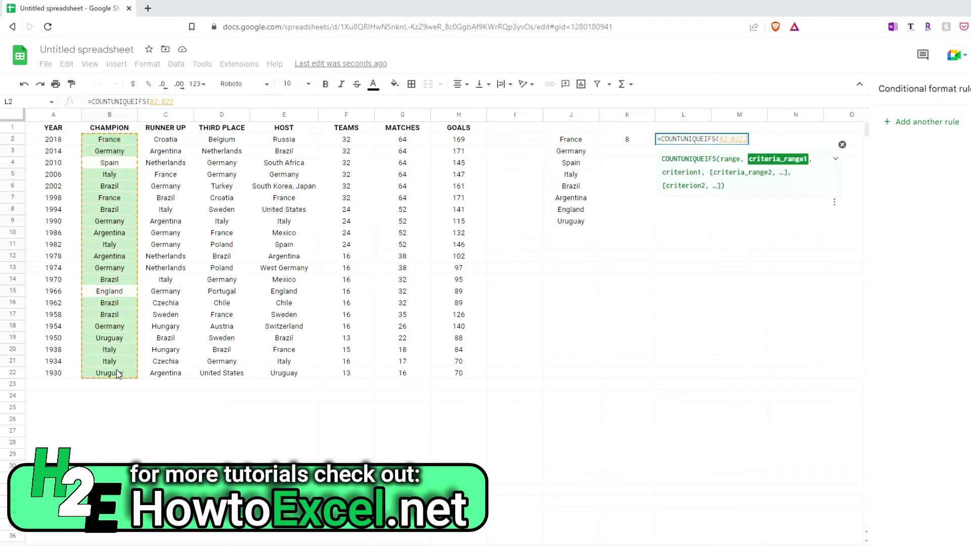
pyautogui.click(59, 140)
pyautogui.moveTo(59, 142); pyautogui.dragTo(53, 377)
pyautogui.write(',')
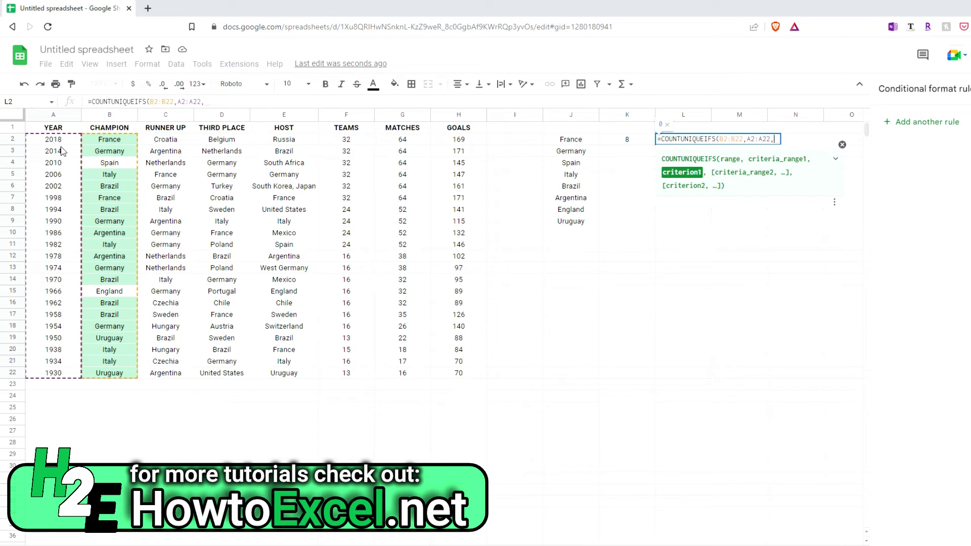
pyautogui.write('"')
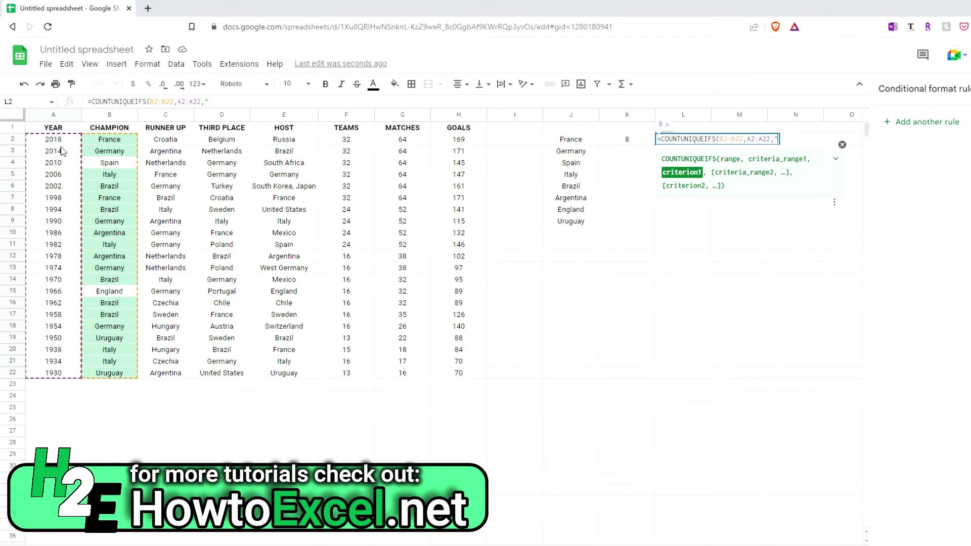
pyautogui.write('>1980")')
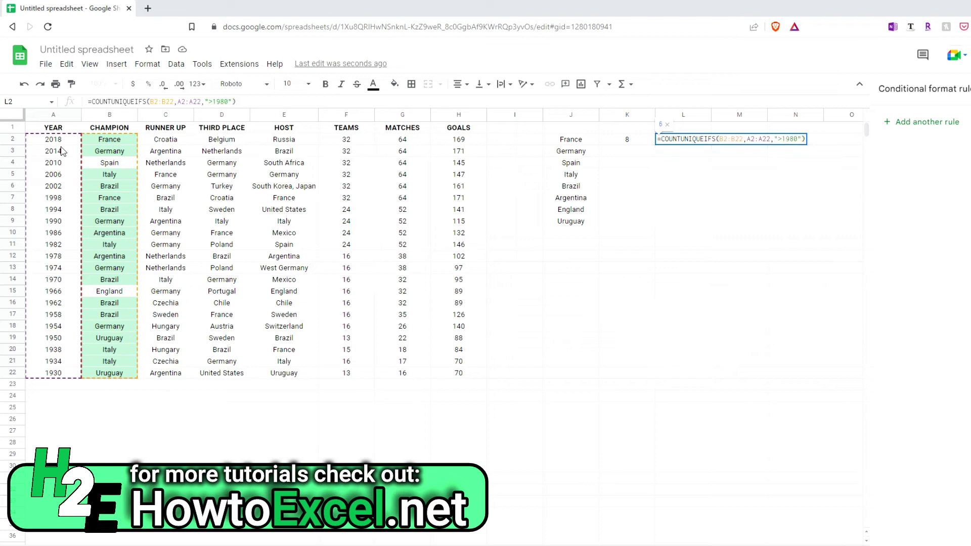
pyautogui.press('Return')
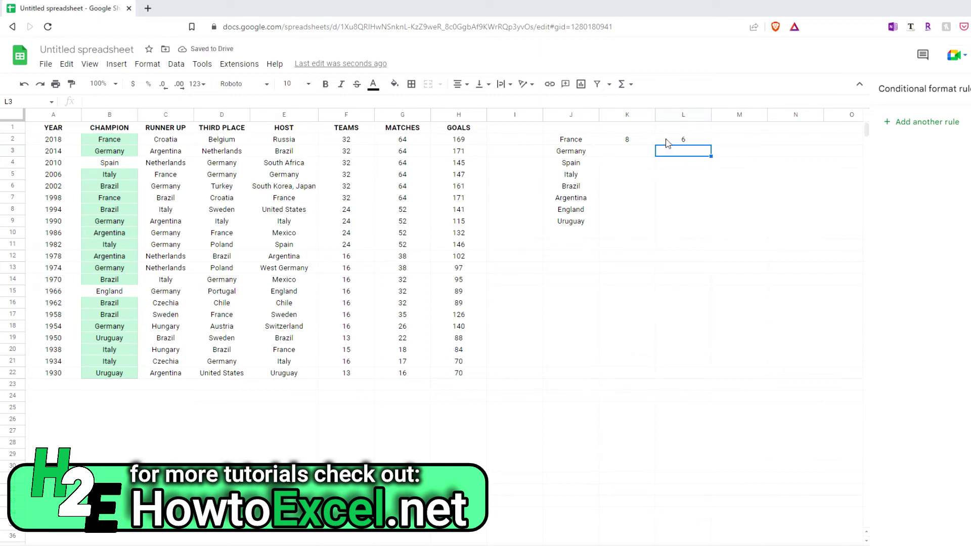
pyautogui.click(738, 139)
# Enter =UNIQUE(B2:B11) in M2 and check the spilled list M2:M7
pyautogui.write('=un')
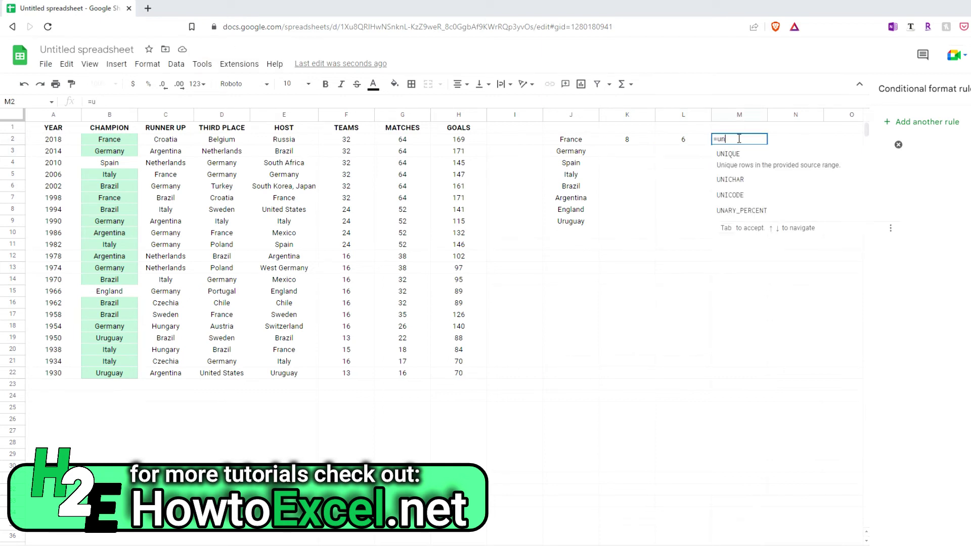
pyautogui.write('ique')
pyautogui.press('Tab')
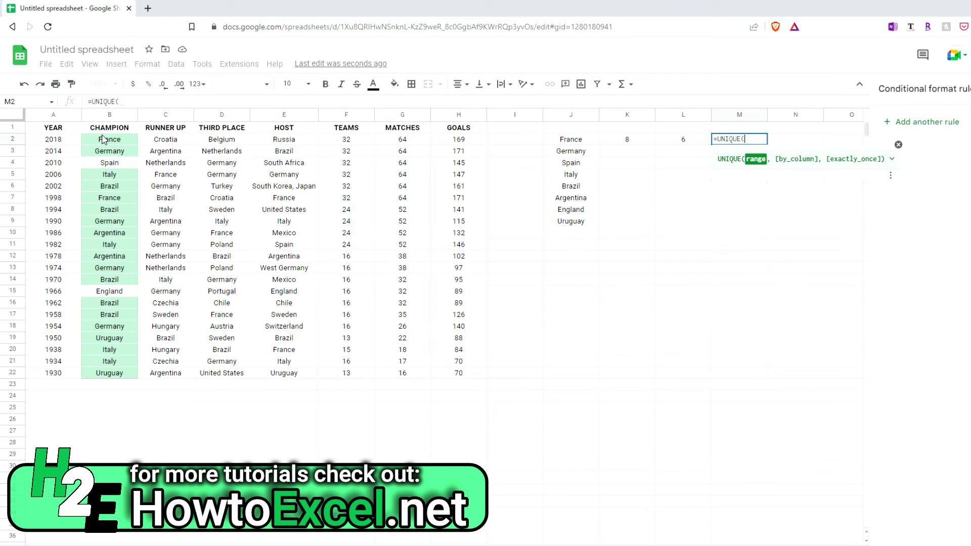
pyautogui.moveTo(104, 140); pyautogui.dragTo(105, 247)
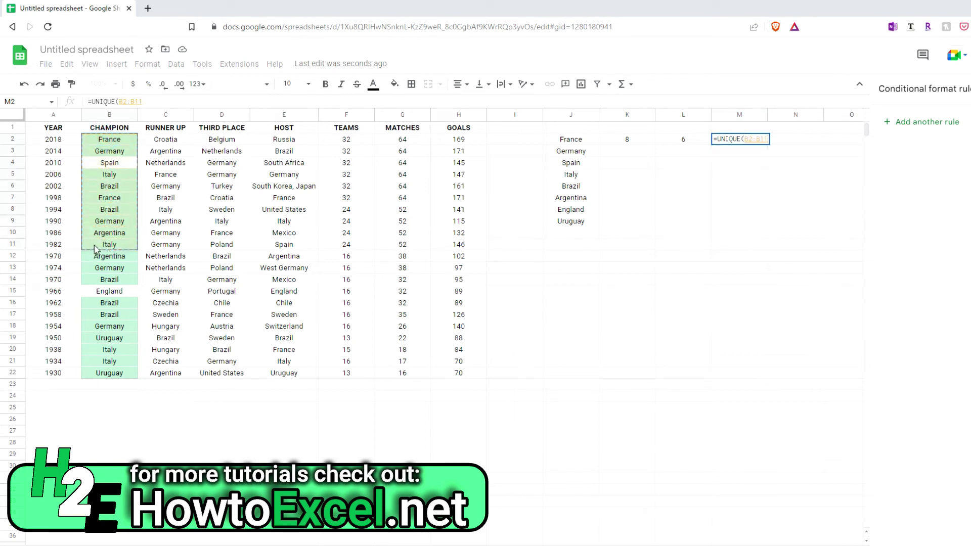
pyautogui.press('Return')
pyautogui.click(749, 139)
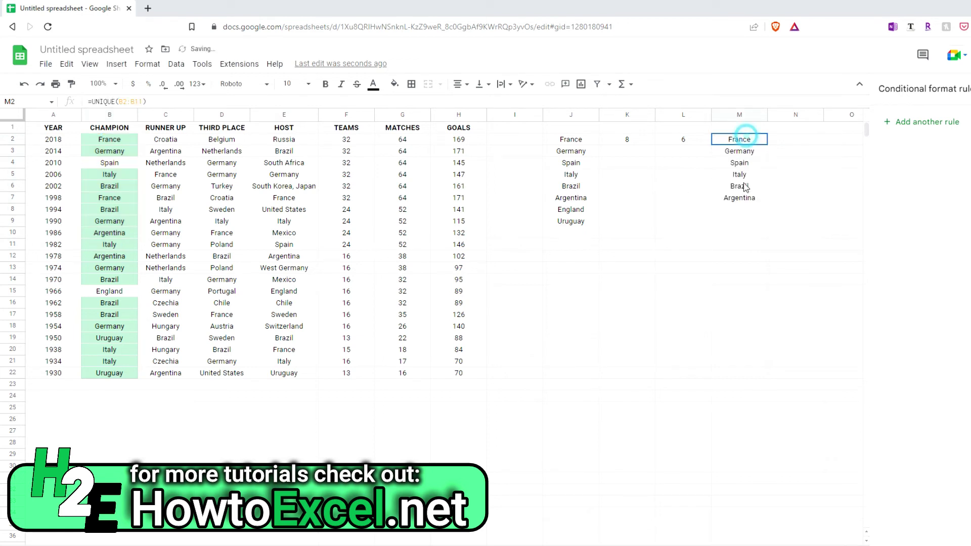
pyautogui.moveTo(744, 206); pyautogui.dragTo(743, 207)
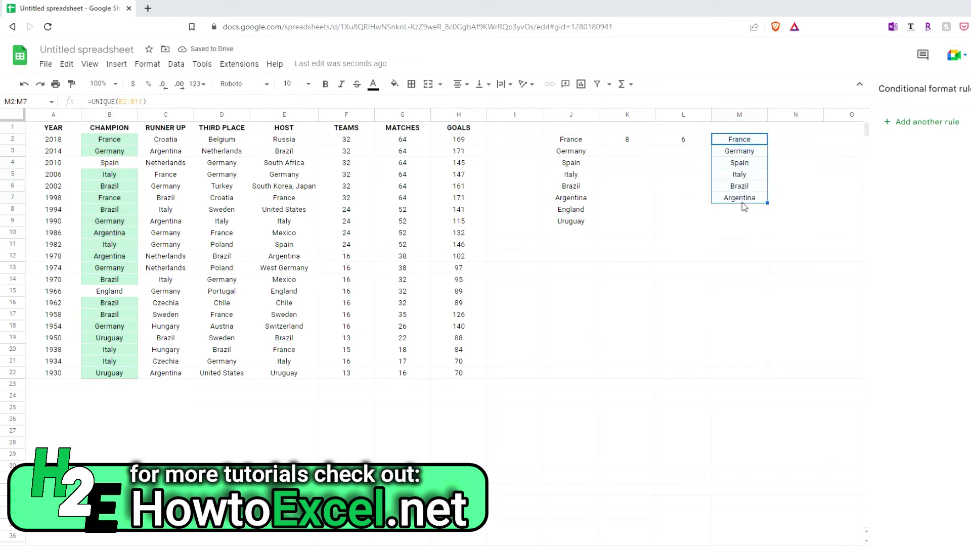
# Review the formulas in L2, K2 and J2
pyautogui.click(692, 142)
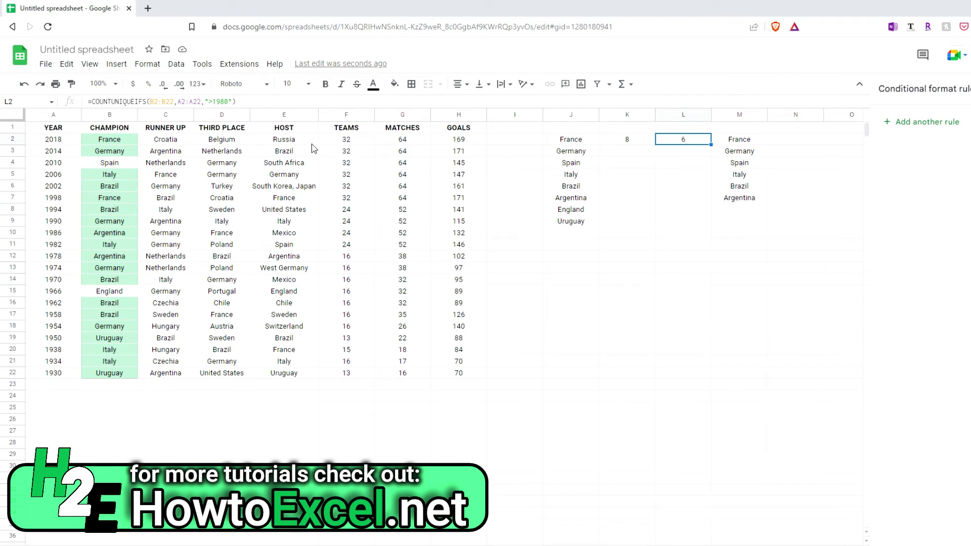
pyautogui.click(639, 141)
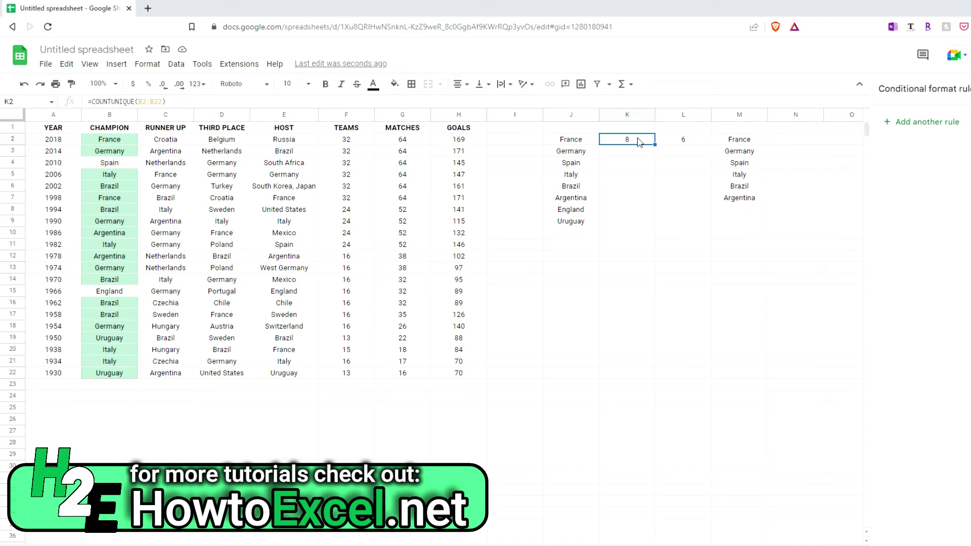
pyautogui.click(587, 141)
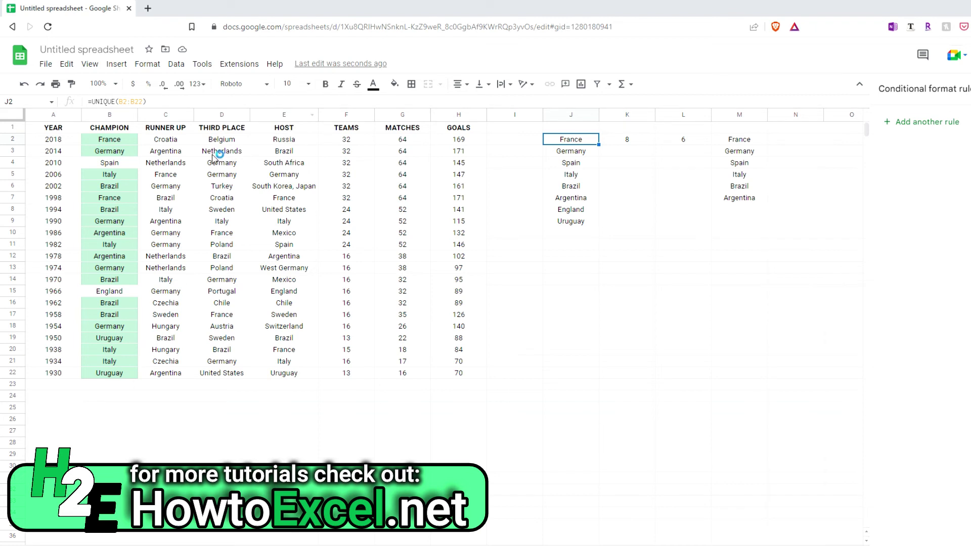
# Select B2 and reopen the =countif(B:B,B1)>1 rule on B1:B1000 for editing
pyautogui.click(126, 142)
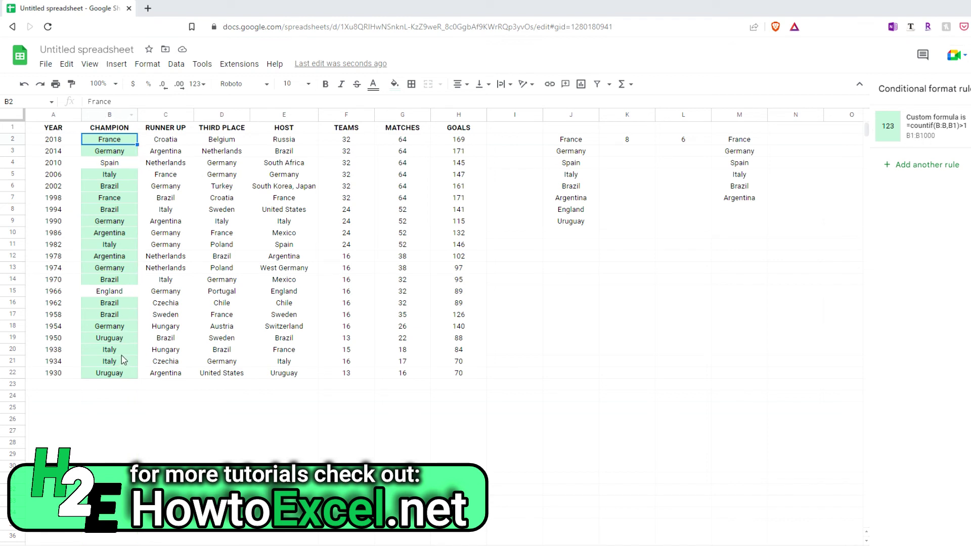
pyautogui.click(958, 132)
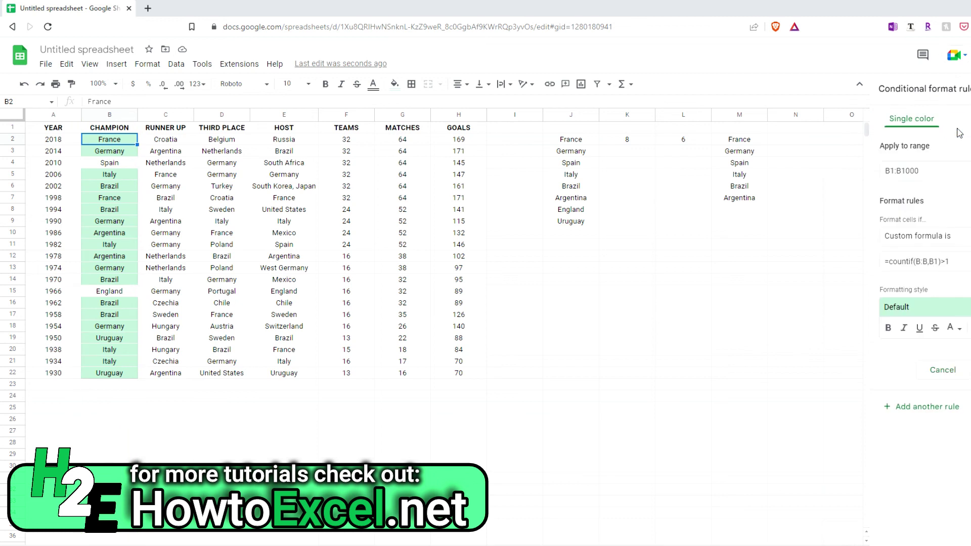